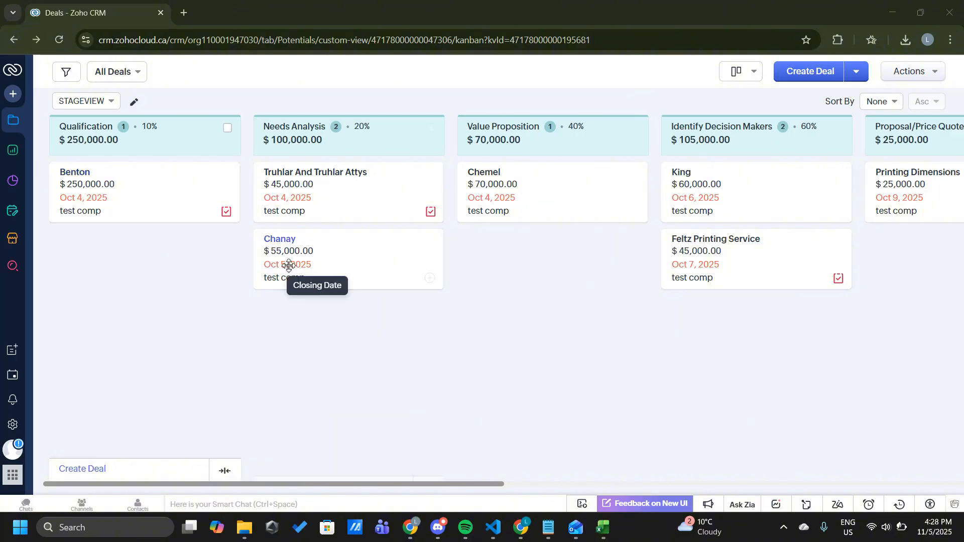
Look through the Deals Kanban board's stages from Qualification to Closed Lost to Competition and dismiss the energy saver notification.
scroll(261, 265, "right", 3)
scroll(288, 265, "right", 5)
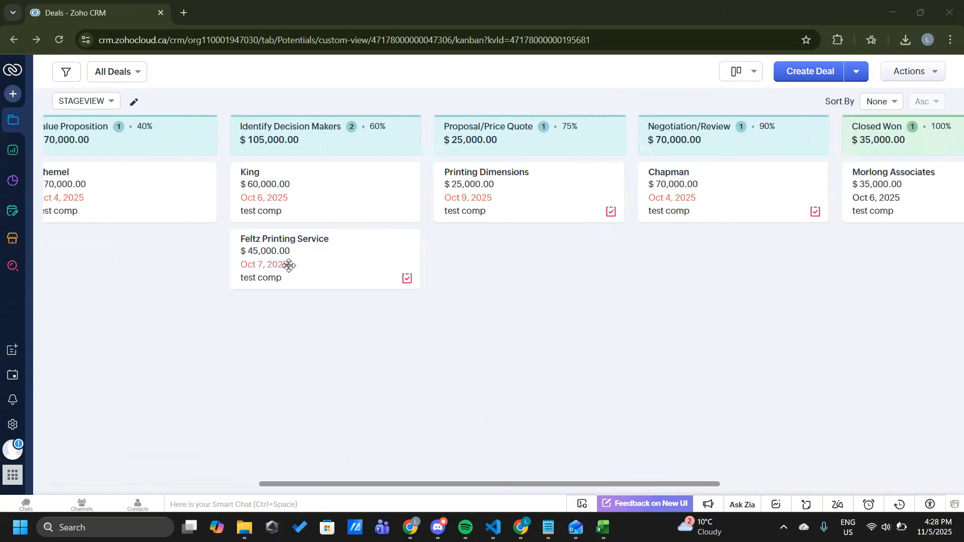
scroll(289, 265, "right", 3)
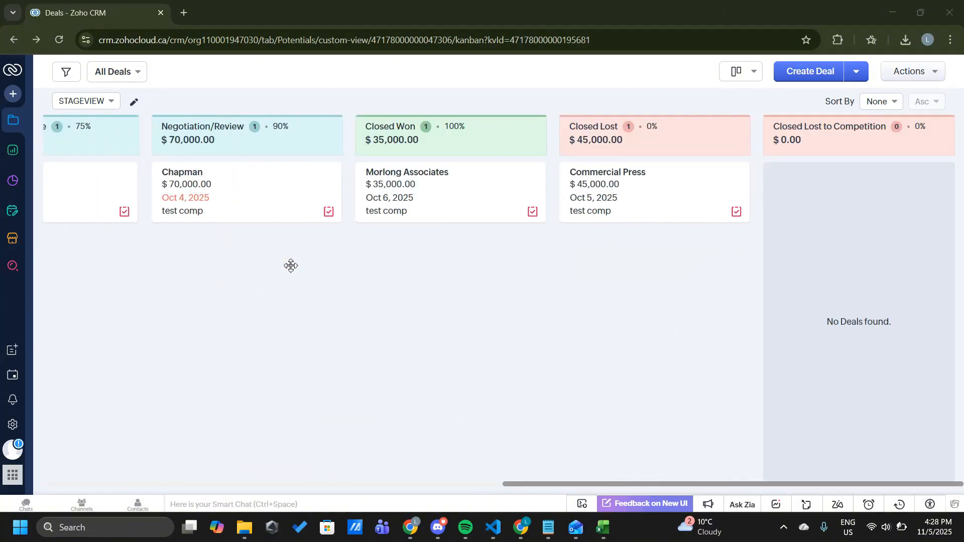
scroll(290, 267, "left", 9)
scroll(290, 267, "left", 1)
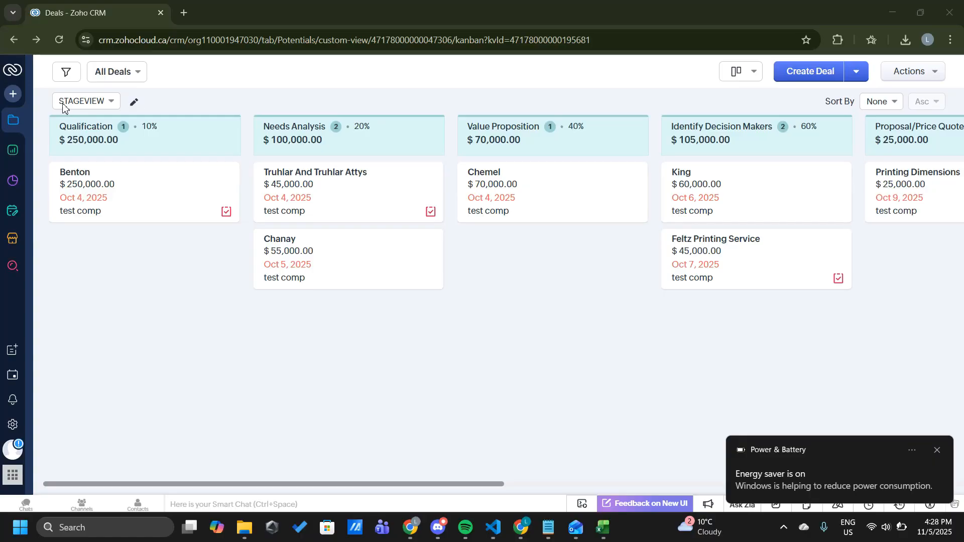
left_click(937, 450)
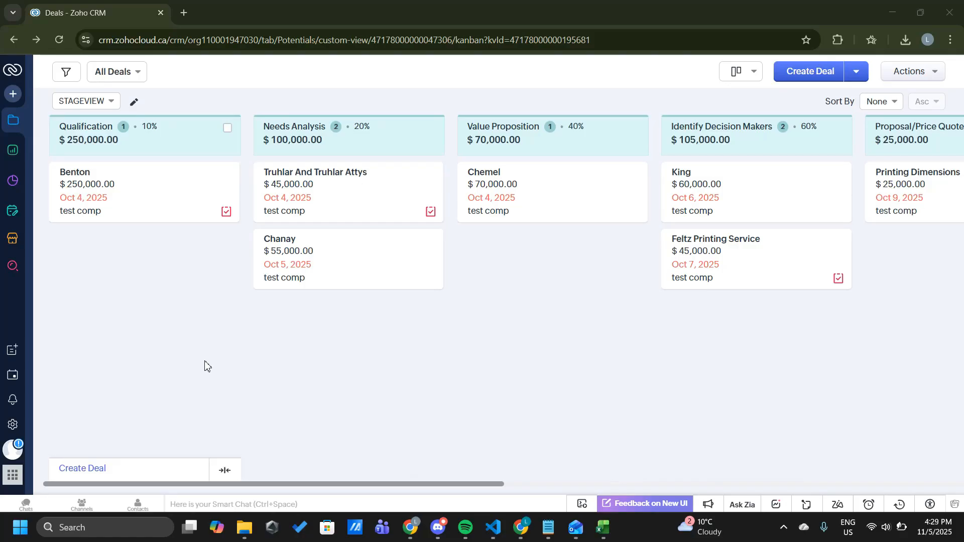
Open the Support Plan module from the modules list.
left_click(8, 129)
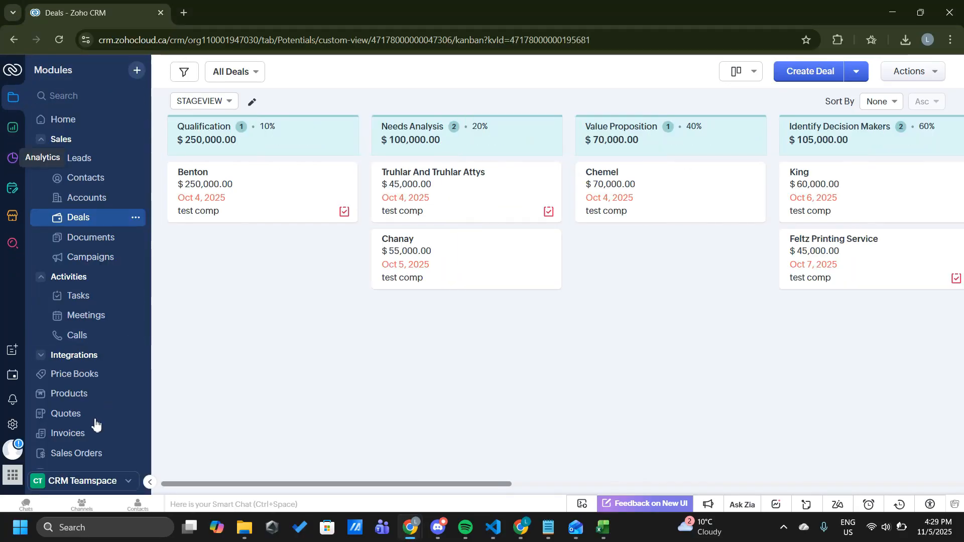
scroll(83, 434, "down", 3)
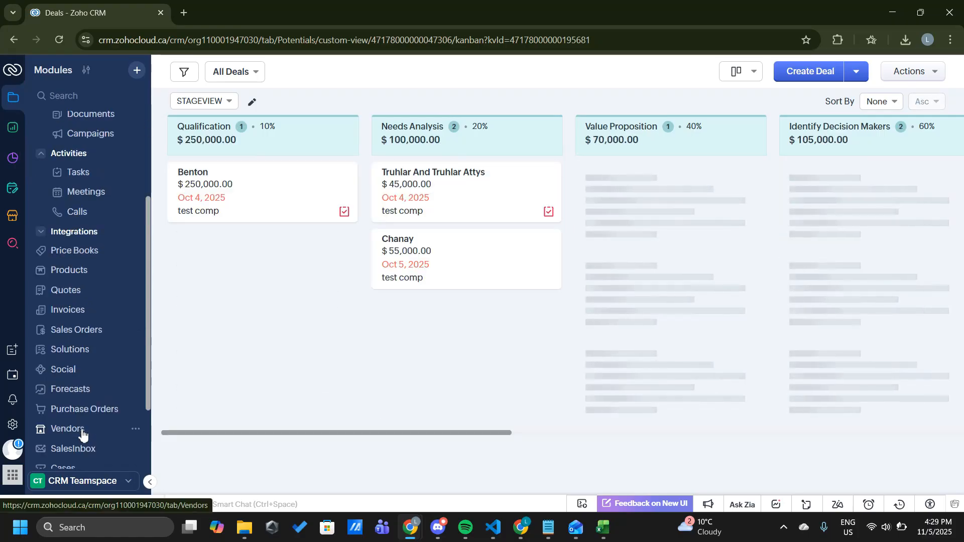
scroll(83, 435, "up", 3)
scroll(82, 435, "down", 3)
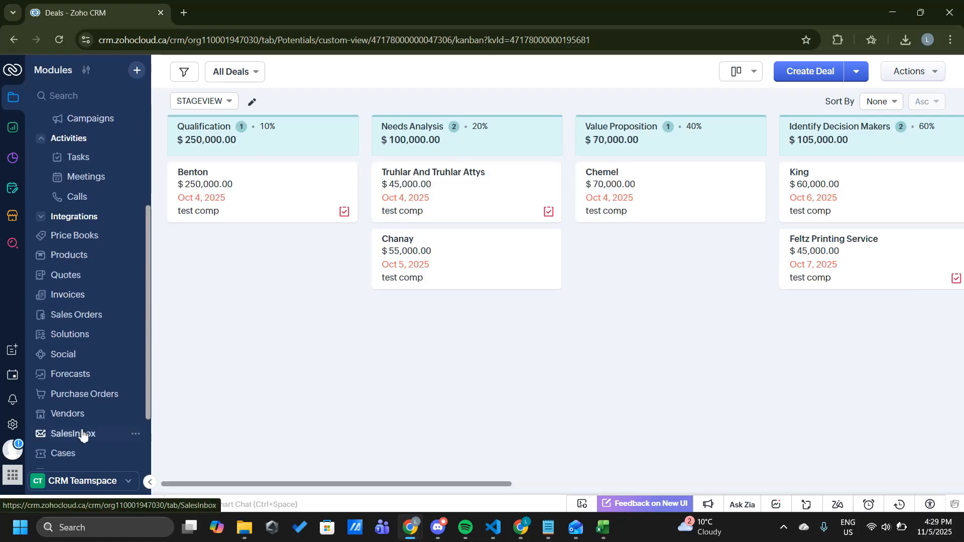
scroll(83, 435, "down", 2)
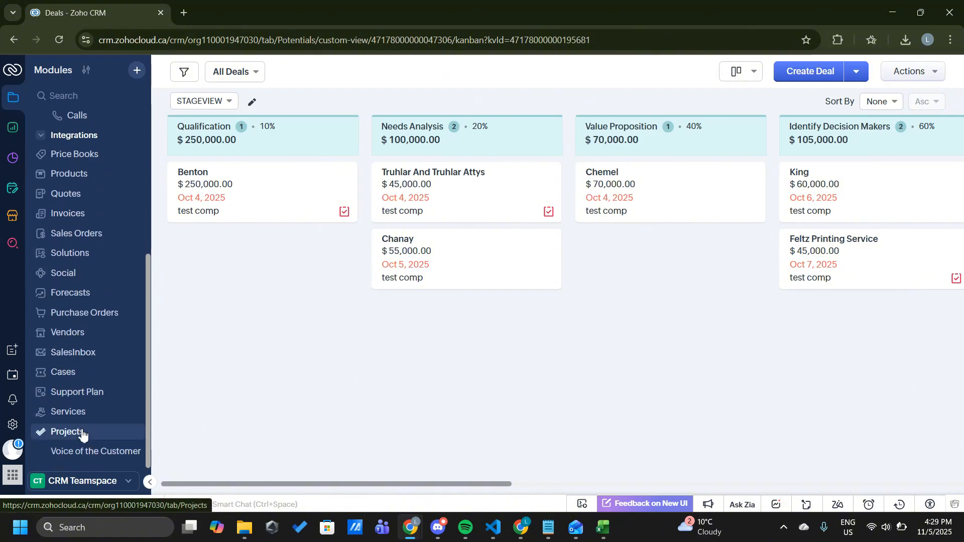
left_click(97, 395)
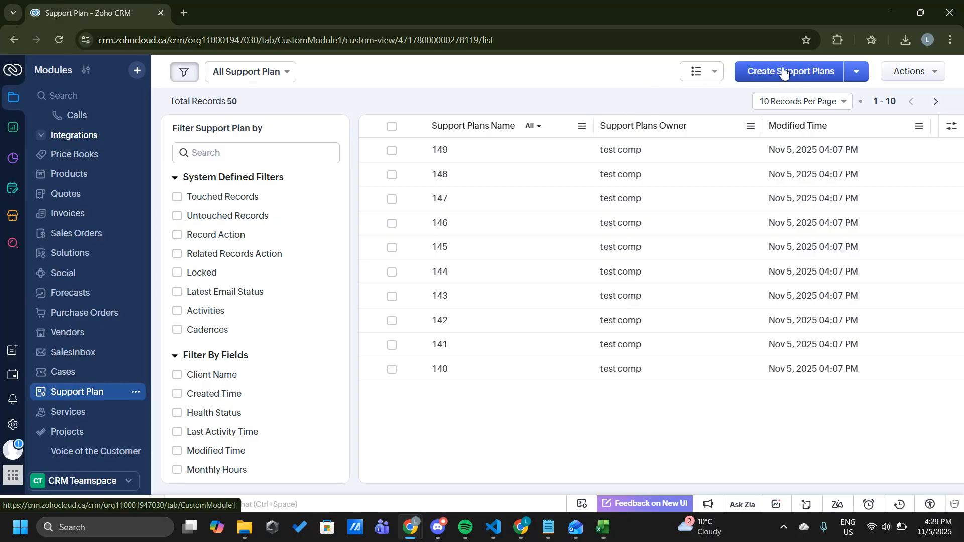
Start a new Kanban view for the support plans and name it Support Plan Status.
left_click(703, 74)
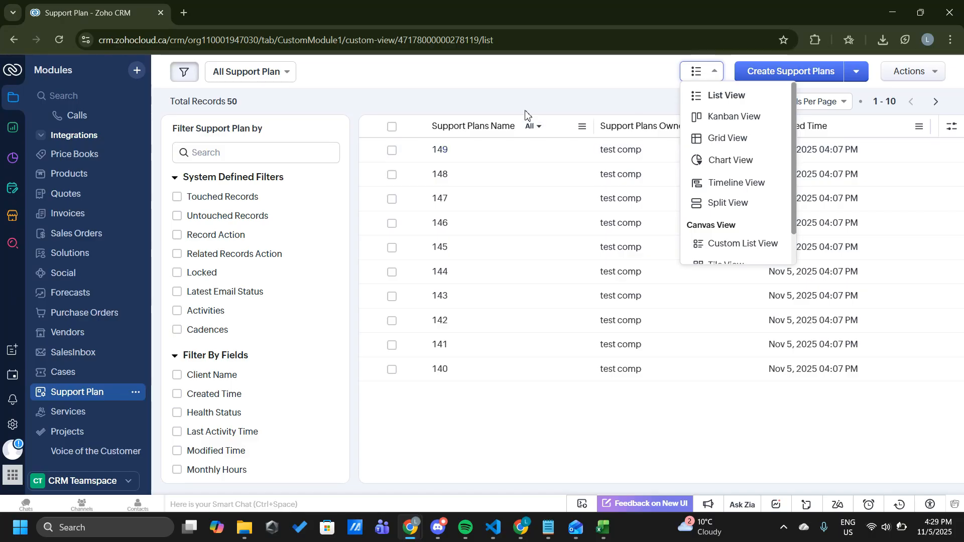
left_click(747, 118)
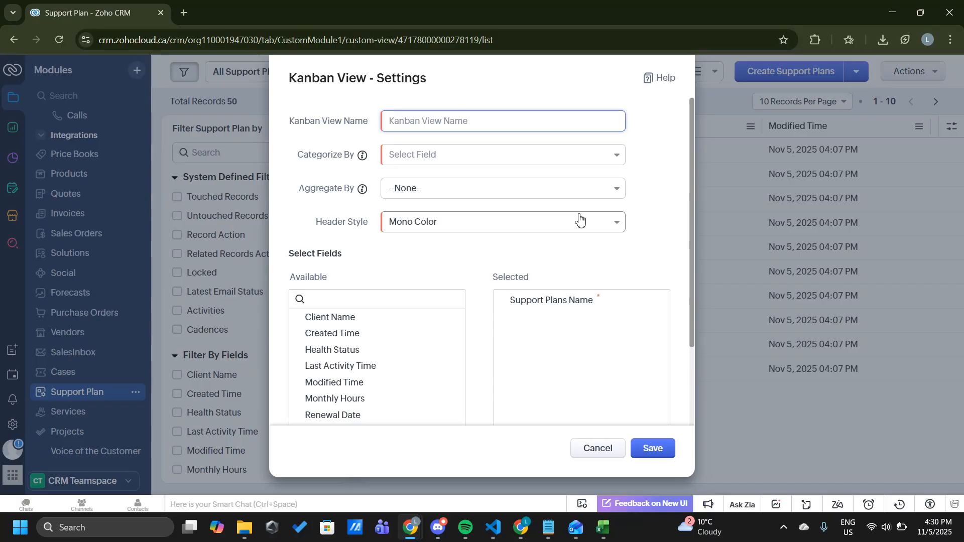
left_click(401, 123)
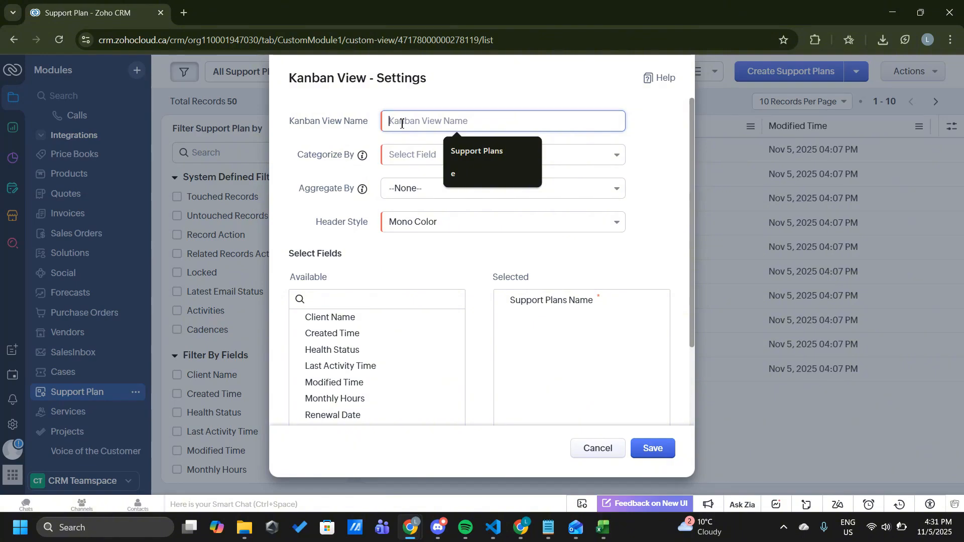
type("Supp")
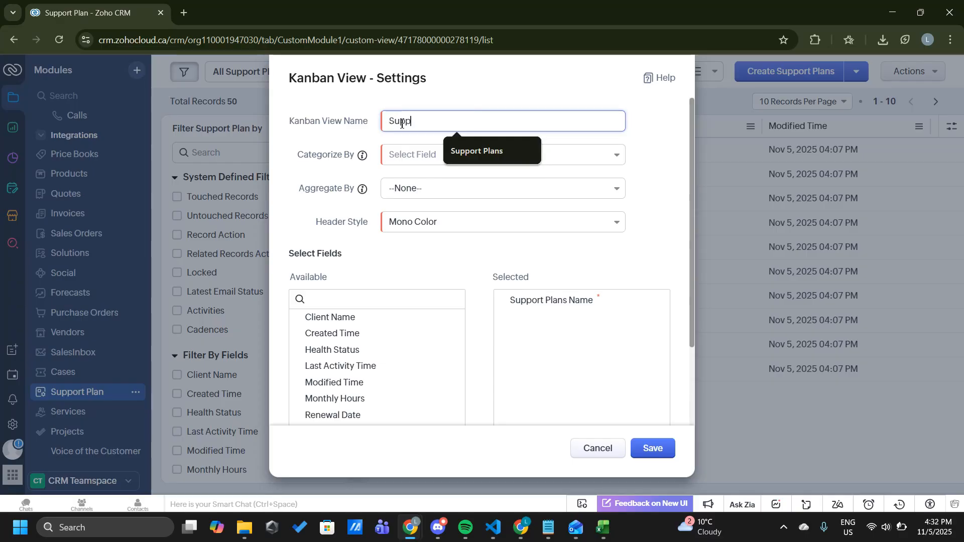
type("ort Plan")
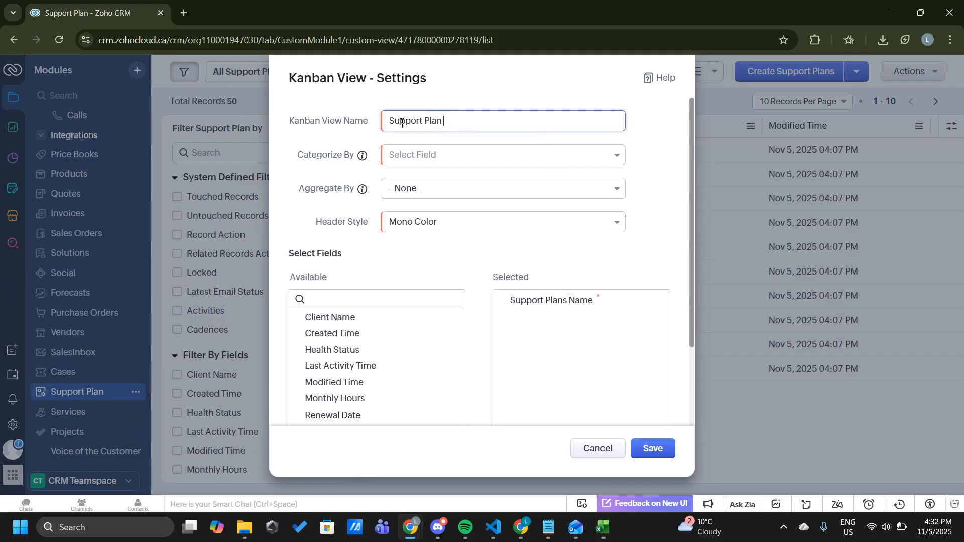
type(" Status")
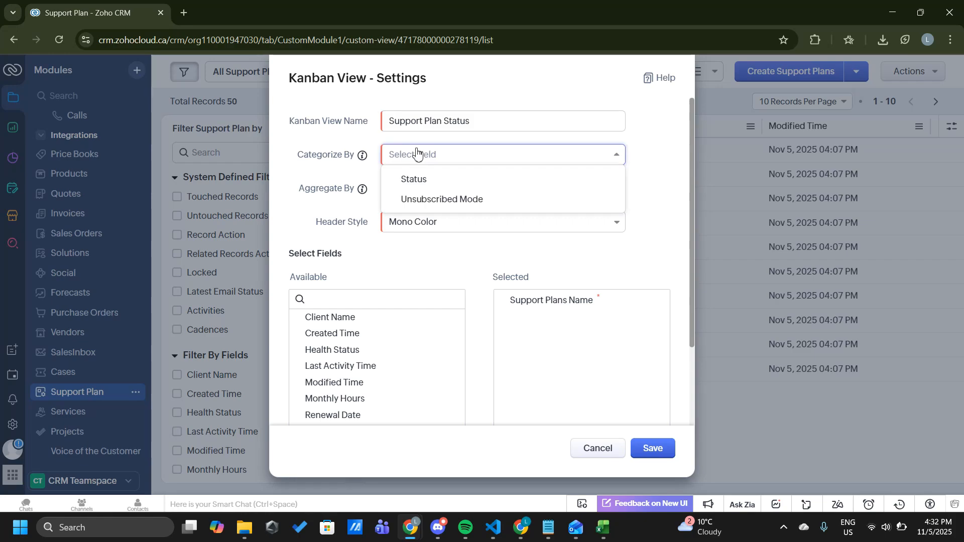
Categorize the Kanban view by Status, aggregate it by Monthly Hours and set the header style to Multi Color.
left_click(420, 185)
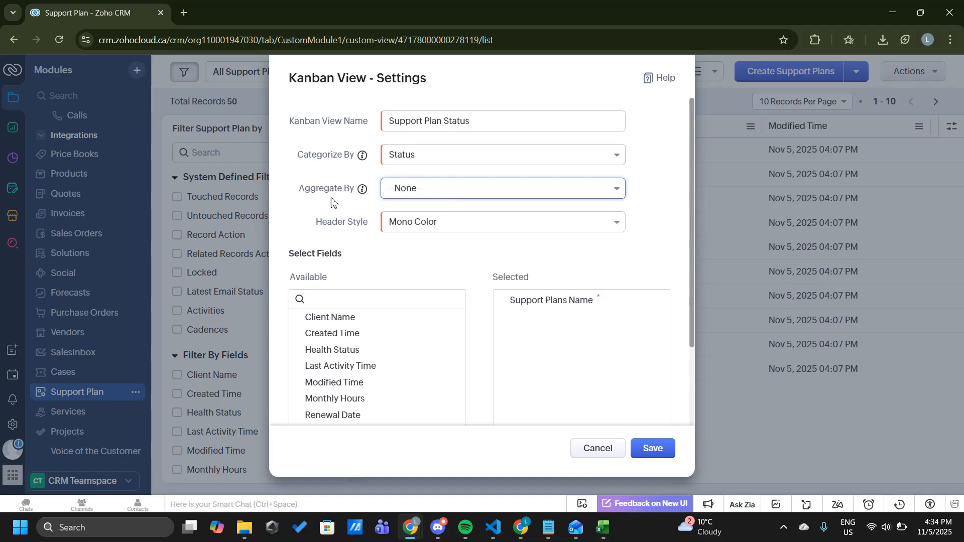
left_click(439, 197)
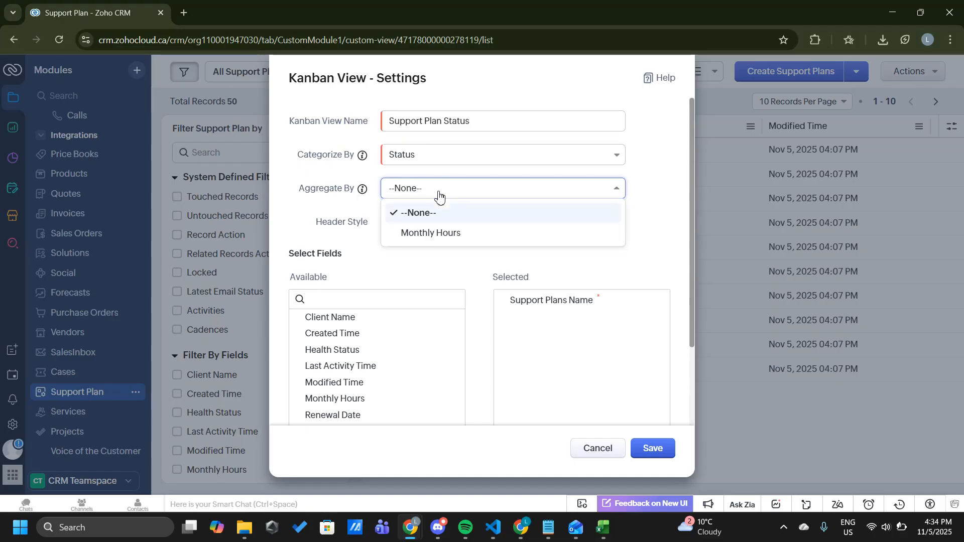
left_click(437, 236)
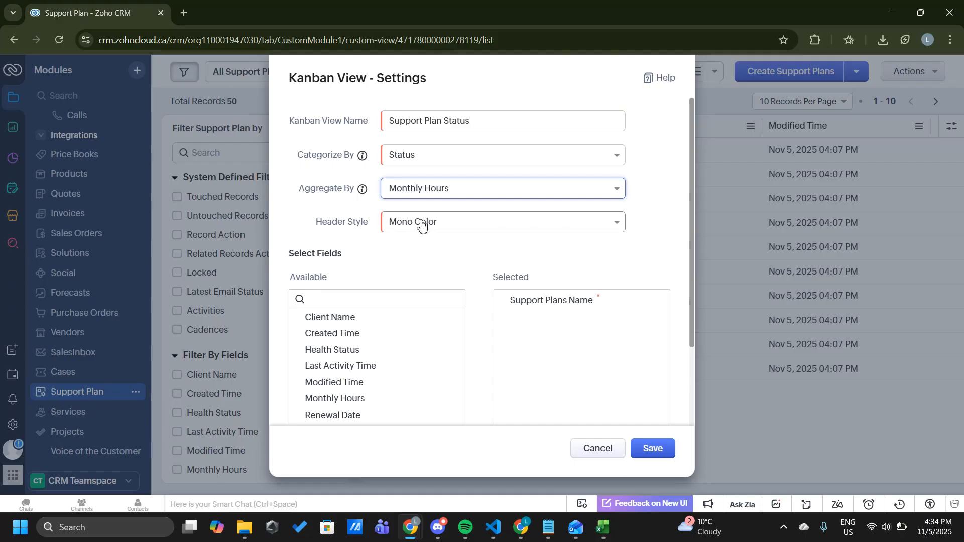
left_click(422, 226)
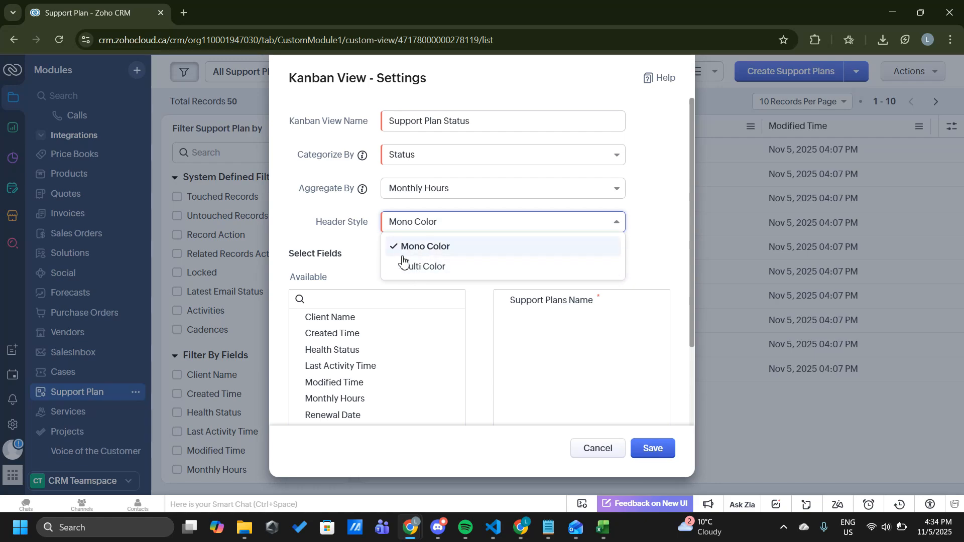
left_click(419, 267)
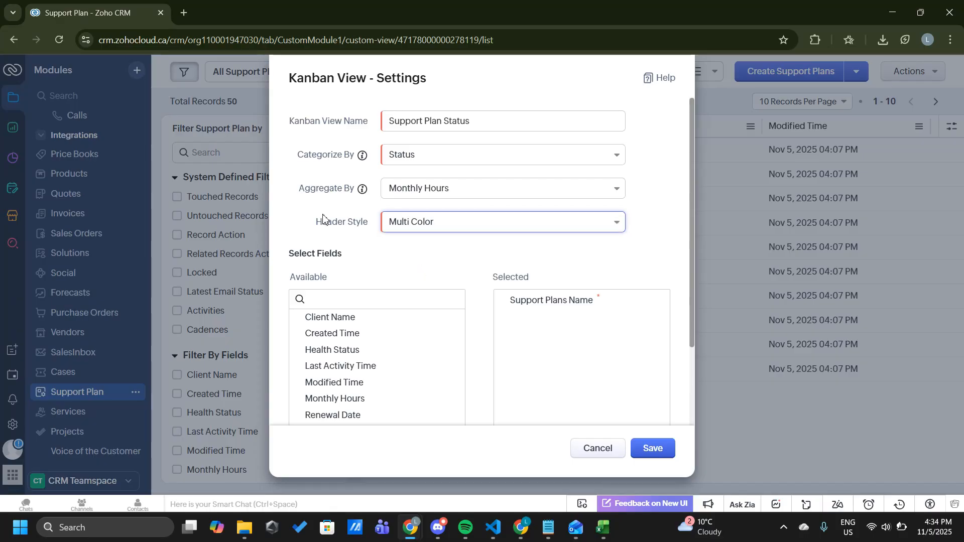
Review the available and selected card fields in the Kanban view settings.
scroll(482, 302, "down", 2)
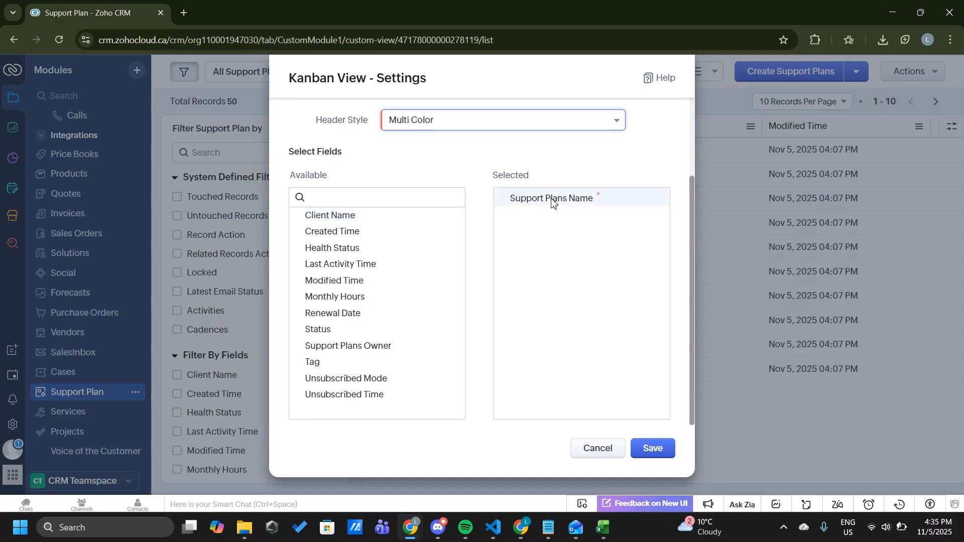
left_click_drag(551, 199, 363, 264)
left_click_drag(581, 197, 479, 197)
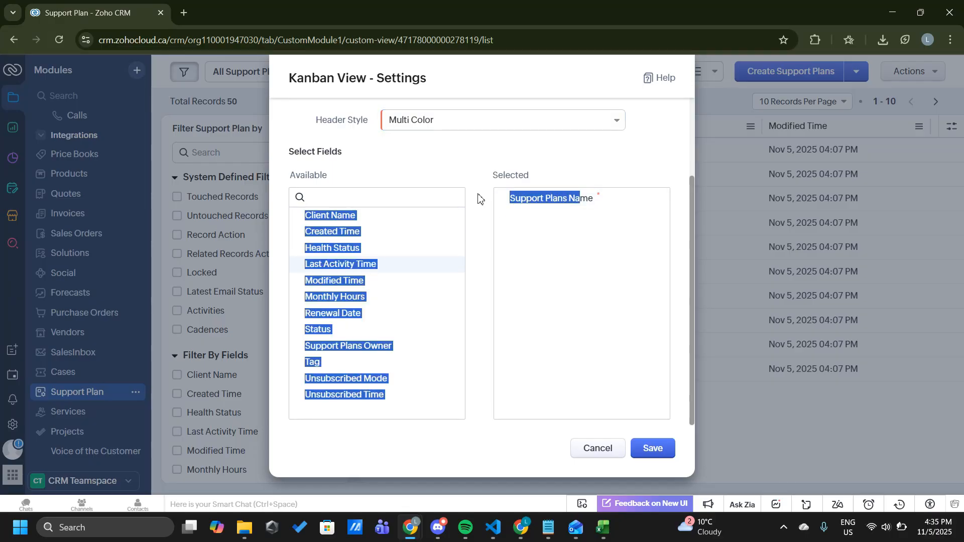
left_click_drag(375, 218, 373, 235)
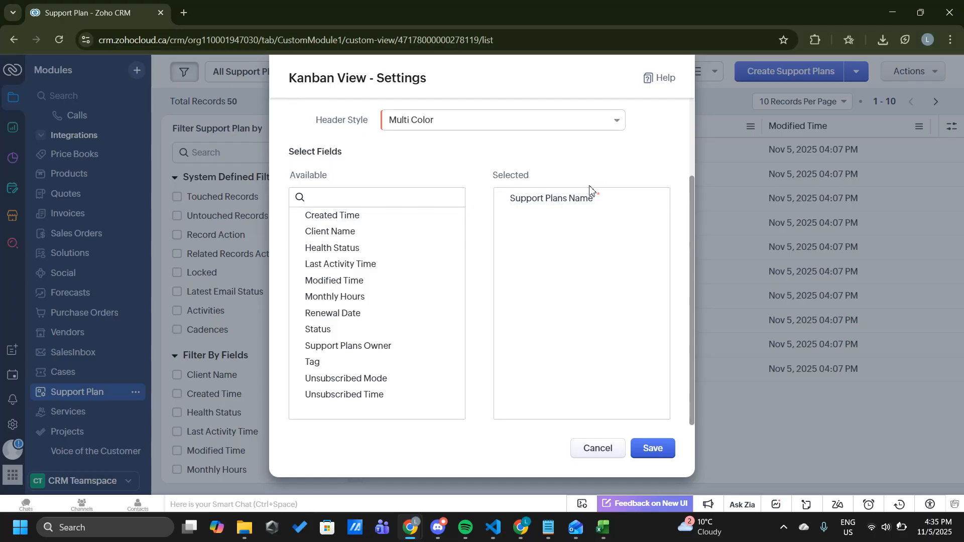
scroll(391, 282, "up", 3)
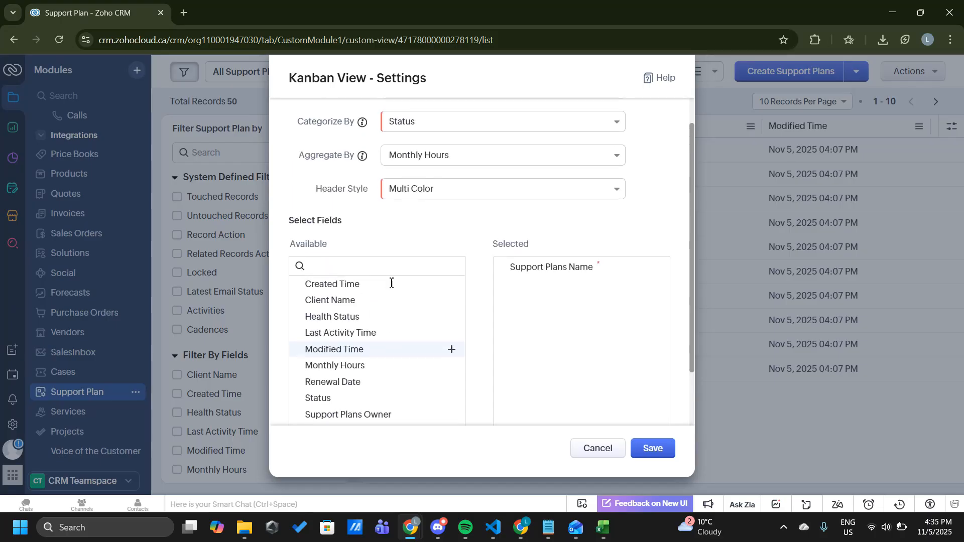
scroll(392, 285, "down", 3)
scroll(368, 295, "up", 1)
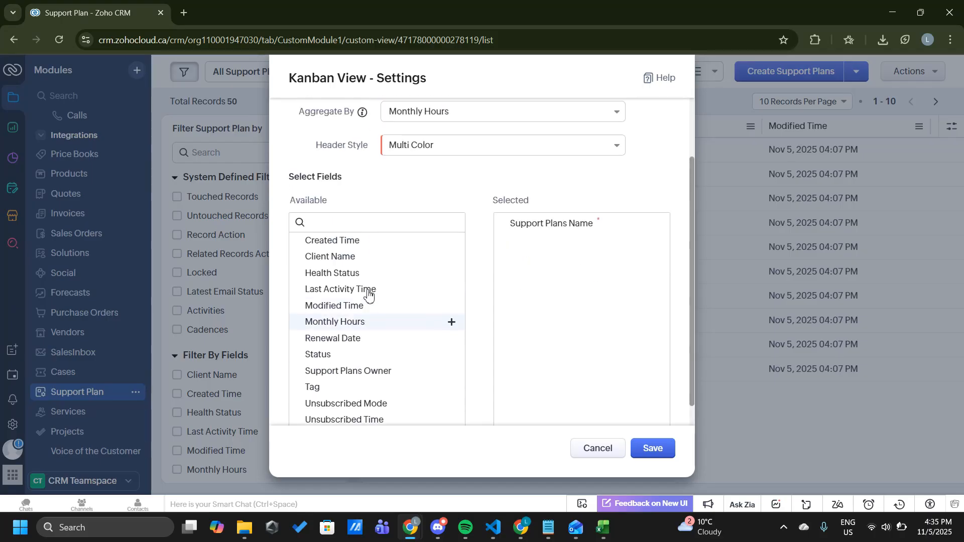
scroll(368, 296, "down", 1)
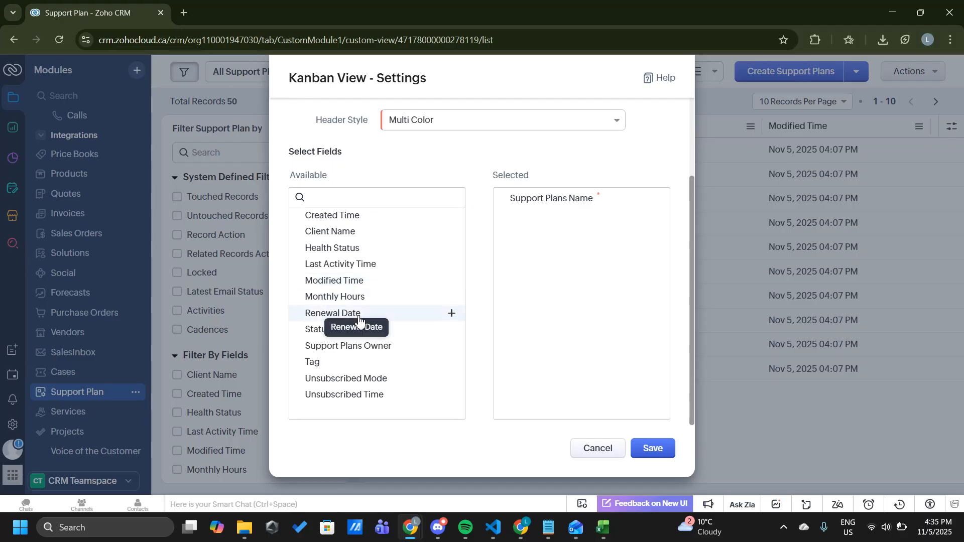
Add Client Name, Monthly Hours, Renewal Date and Health Status to the selected card fields and save the Kanban view.
left_click_drag(355, 232, 584, 242)
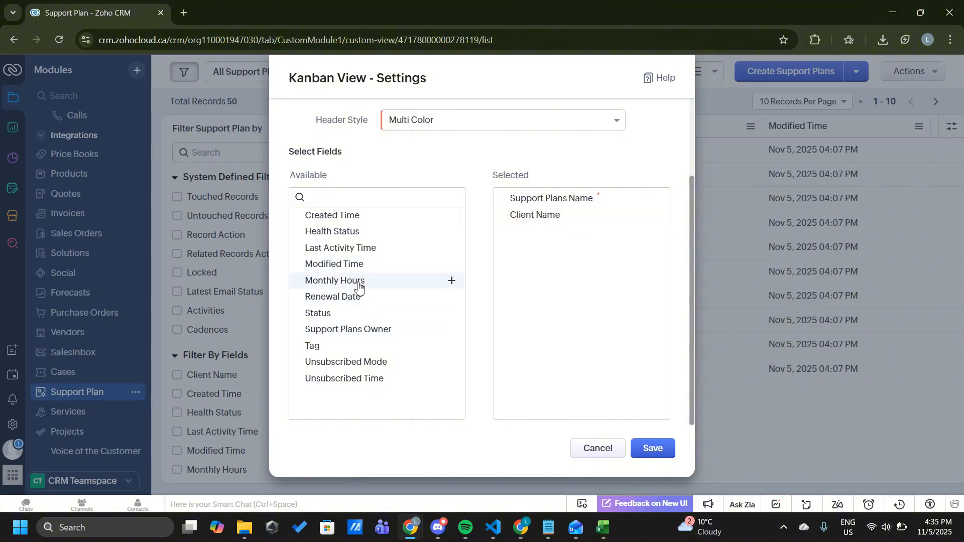
left_click_drag(359, 286, 594, 285)
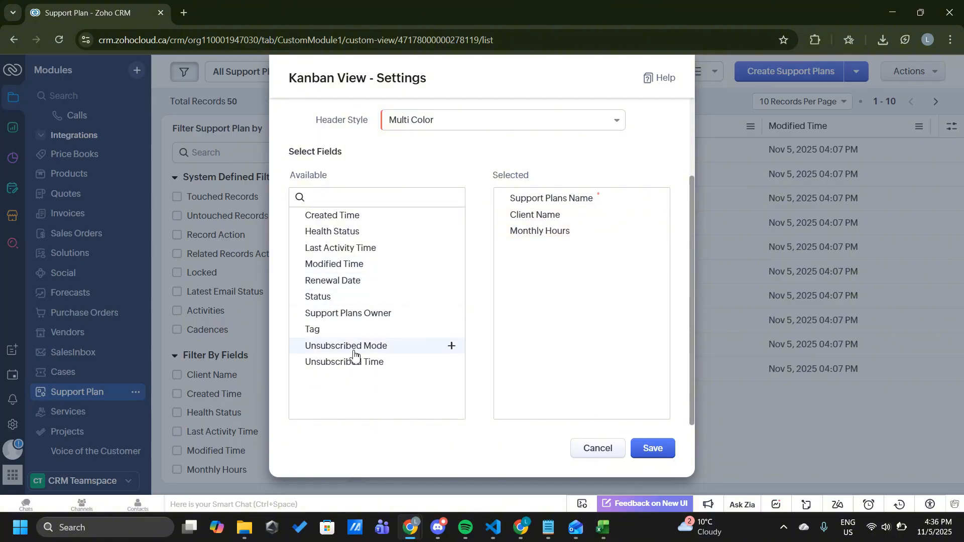
left_click_drag(319, 281, 602, 260)
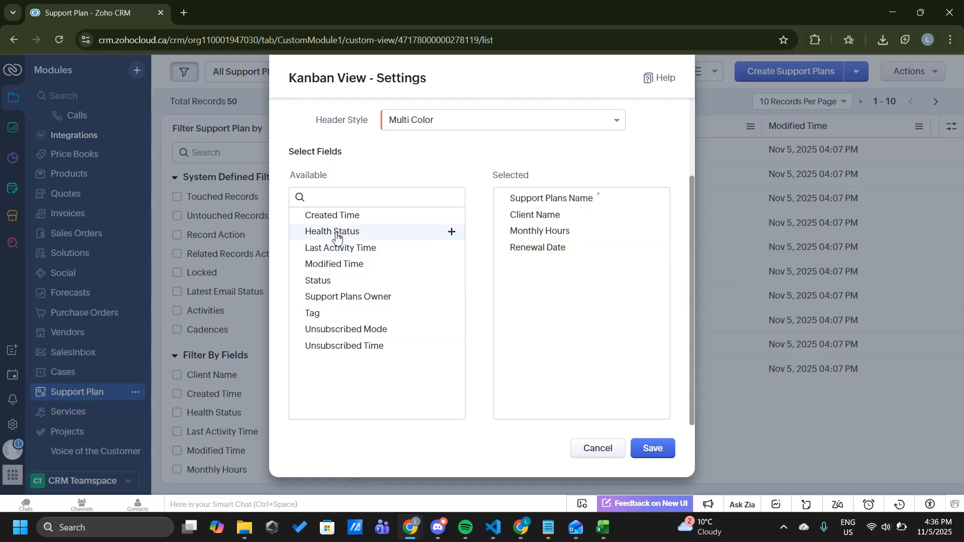
mouse_move(337, 233)
left_mouse_down()
mouse_move(596, 346)
mouse_move(573, 337)
left_mouse_up()
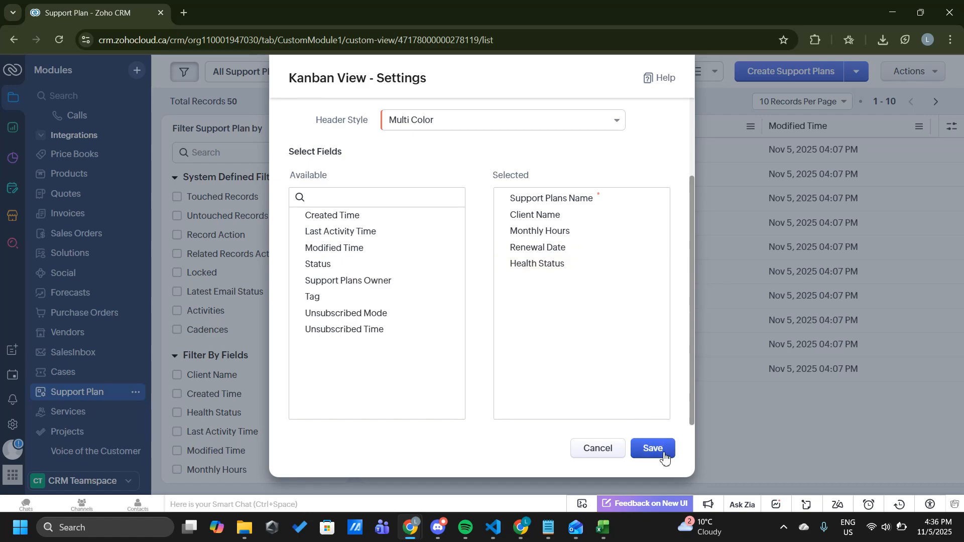
scroll(512, 333, "up", 2)
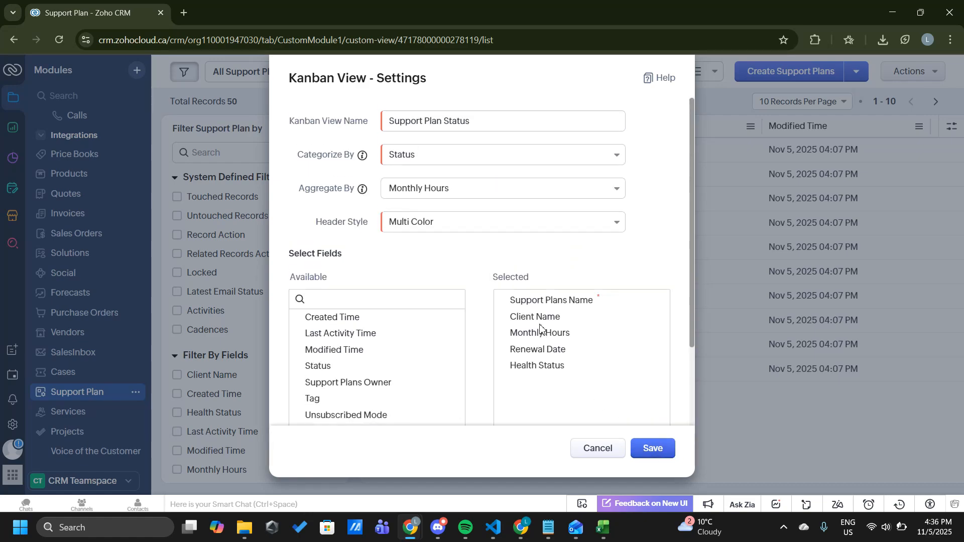
scroll(512, 334, "down", 2)
left_click(653, 448)
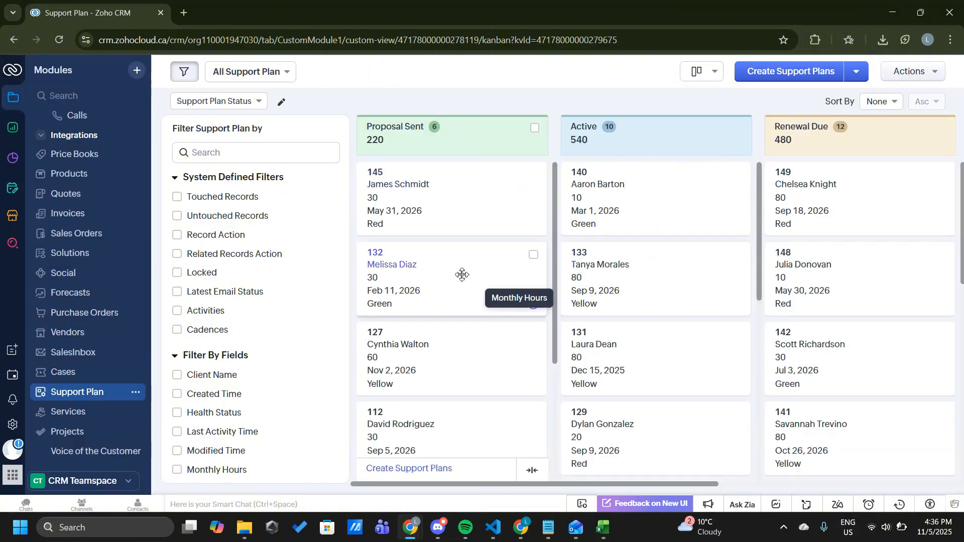
Examine the status columns and support plan cards on the new Support Plan Status board.
scroll(439, 299, "right", 1)
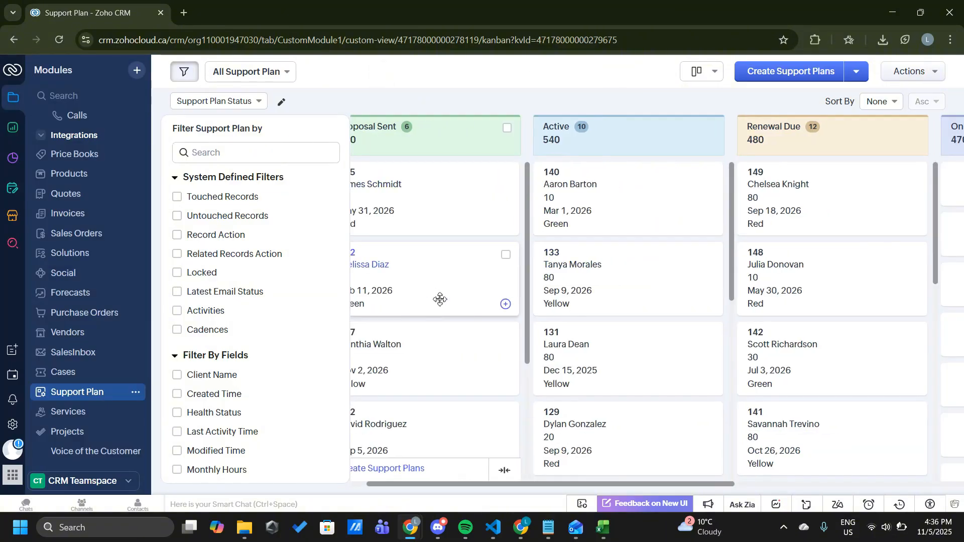
scroll(440, 300, "left", 1)
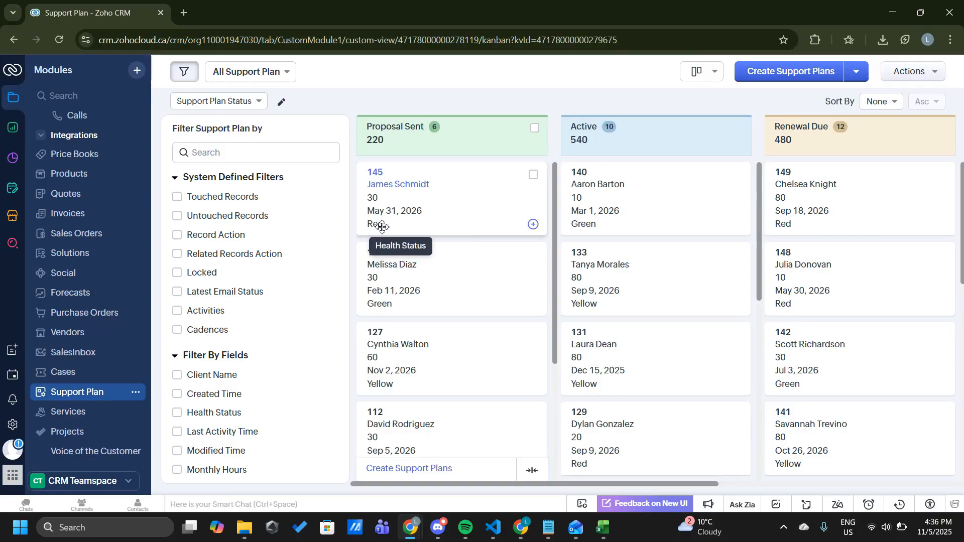
scroll(452, 331, "down", 4)
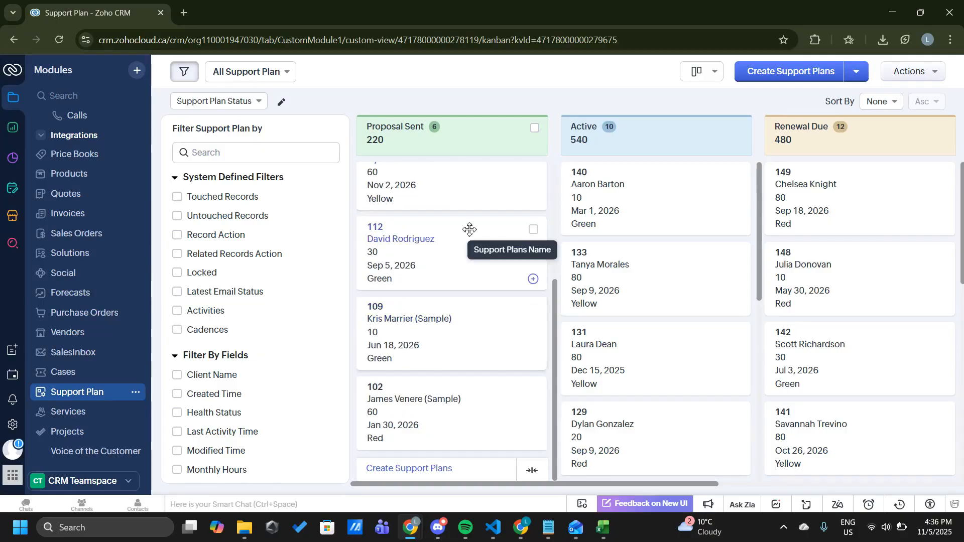
Compare the cards and aggregated monthly hours across the Proposal Sent, Active, Renewal Due, On Hold and Closed columns.
scroll(469, 230, "up", 5)
scroll(688, 275, "down", 5)
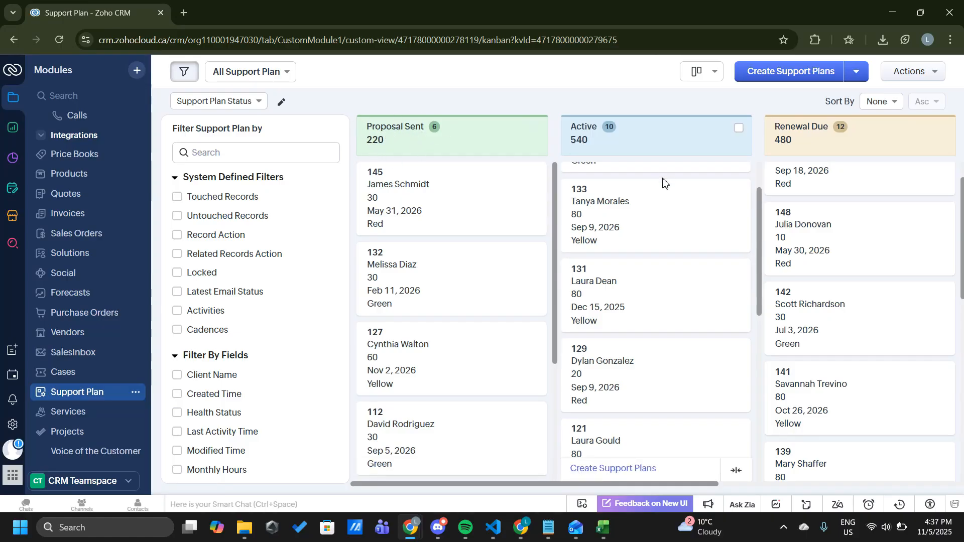
scroll(442, 226, "down", 3)
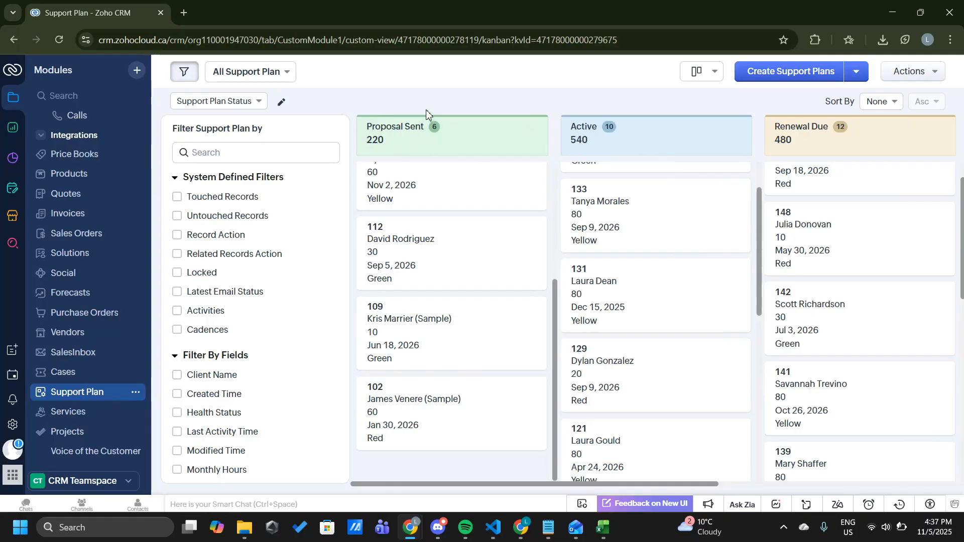
scroll(445, 327, "up", 3)
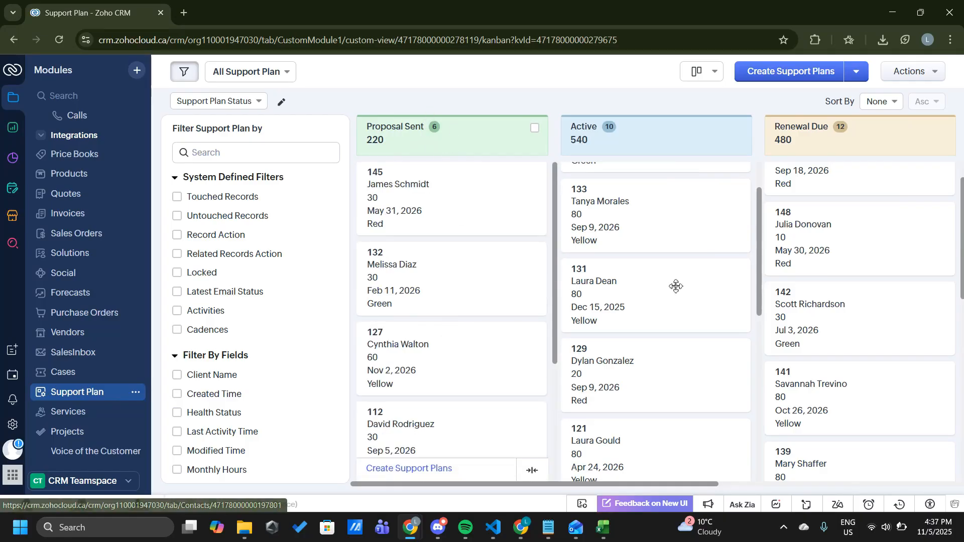
scroll(678, 287, "up", 1)
scroll(679, 288, "right", 6)
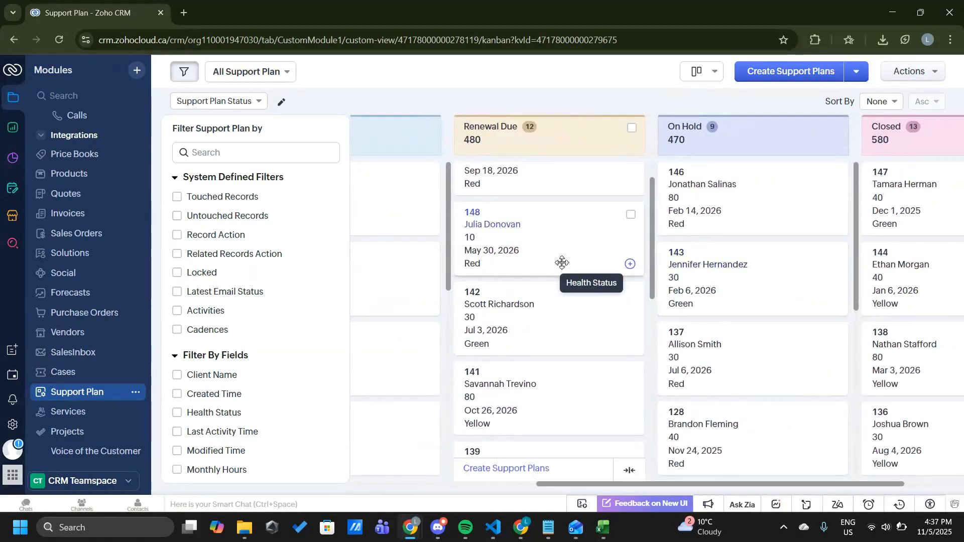
scroll(562, 263, "right", 2)
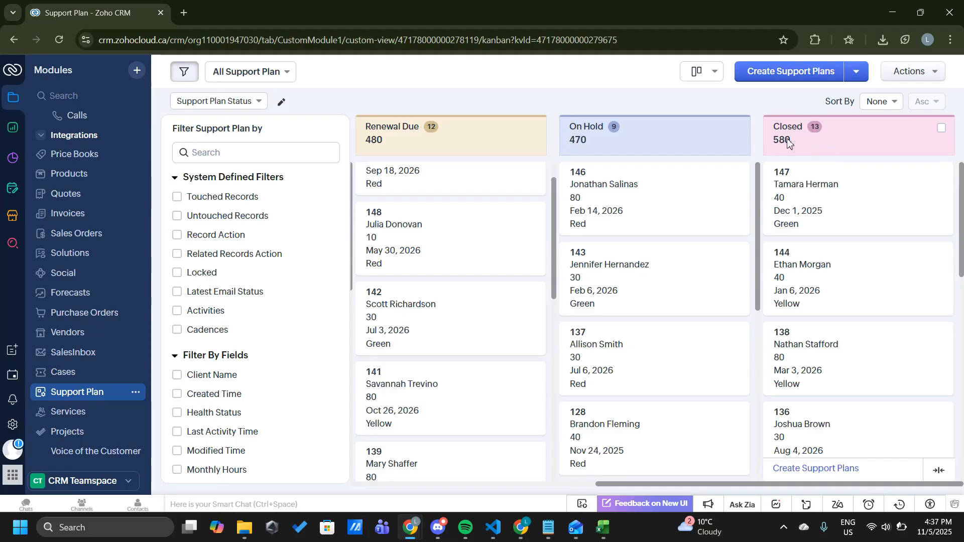
scroll(655, 174, "down", 1)
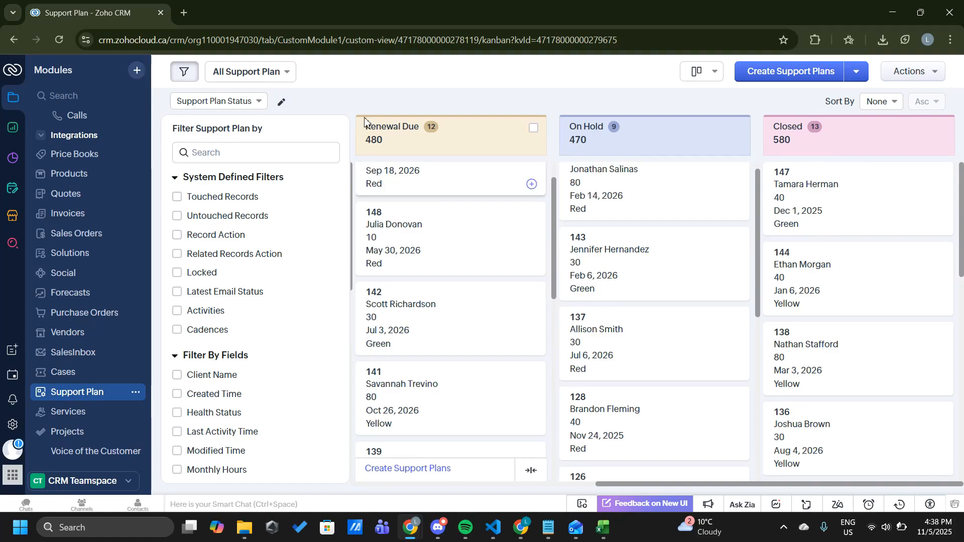
Review the Support Plan Status view's settings and the blank form for a new Kanban view, closing each without saving.
left_click(281, 101)
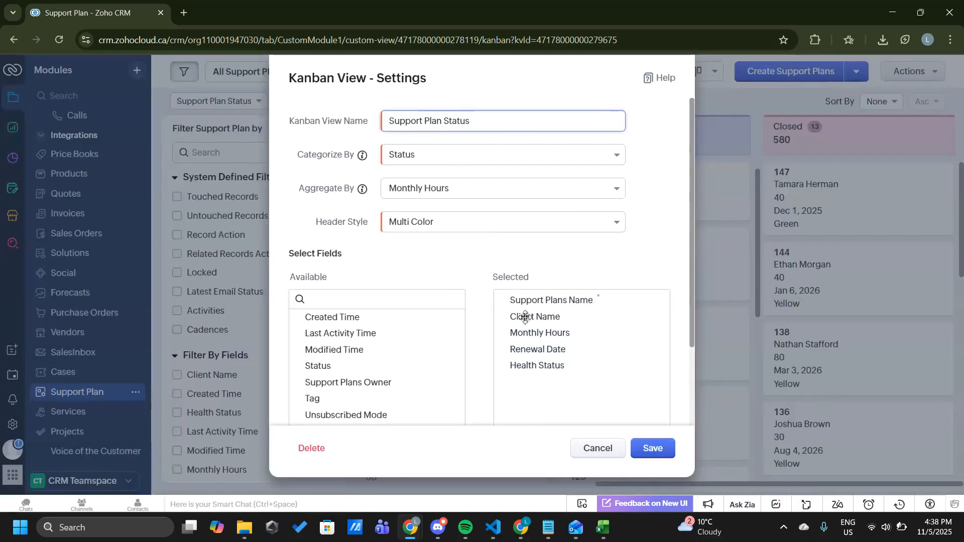
left_click(596, 458)
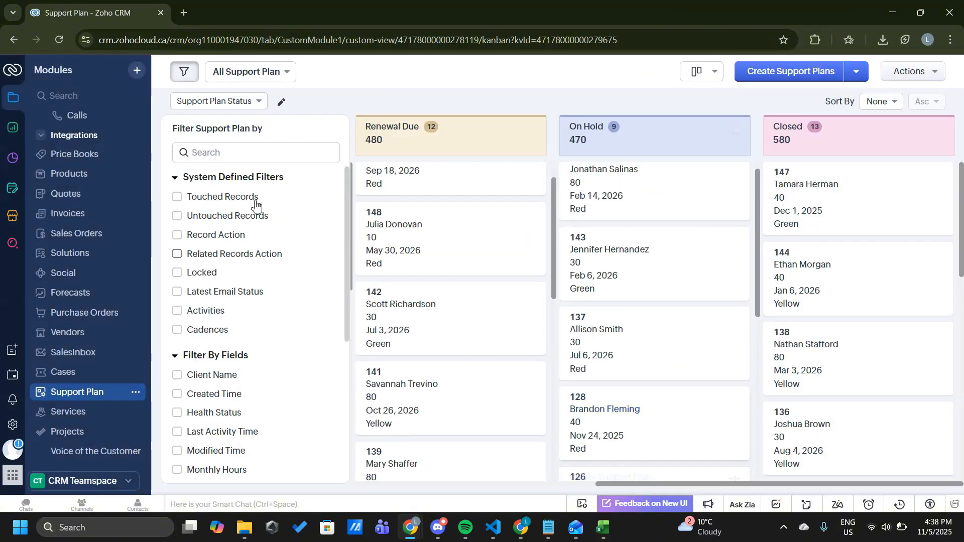
left_click(250, 101)
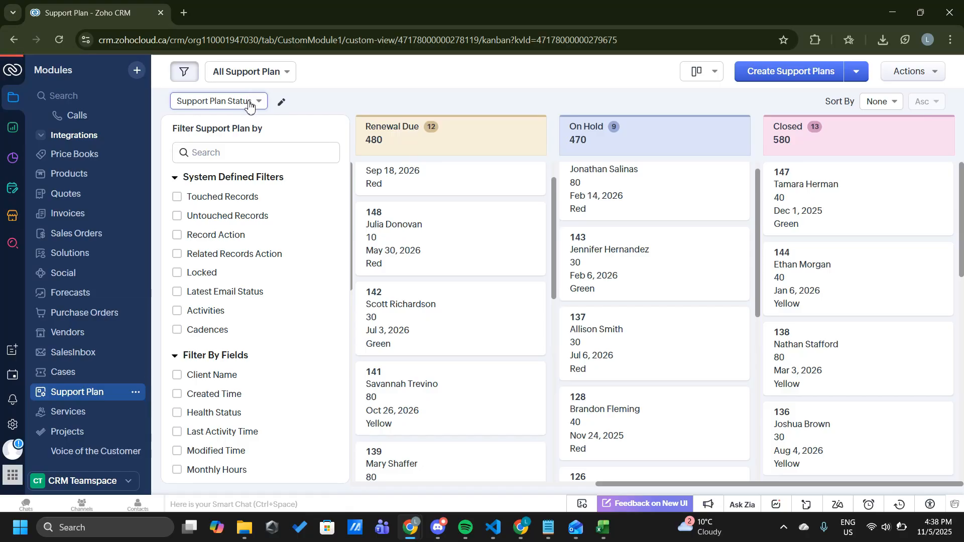
left_click(249, 104)
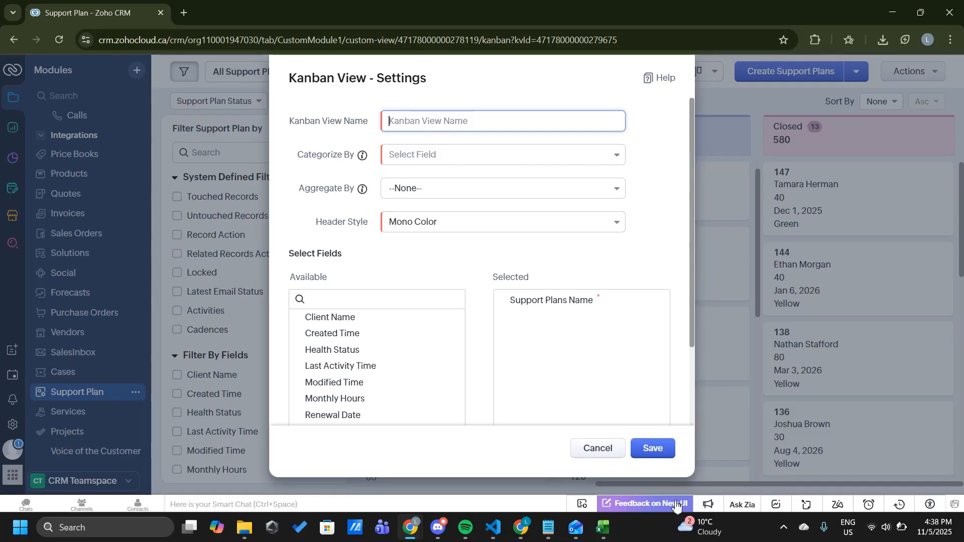
left_click(596, 454)
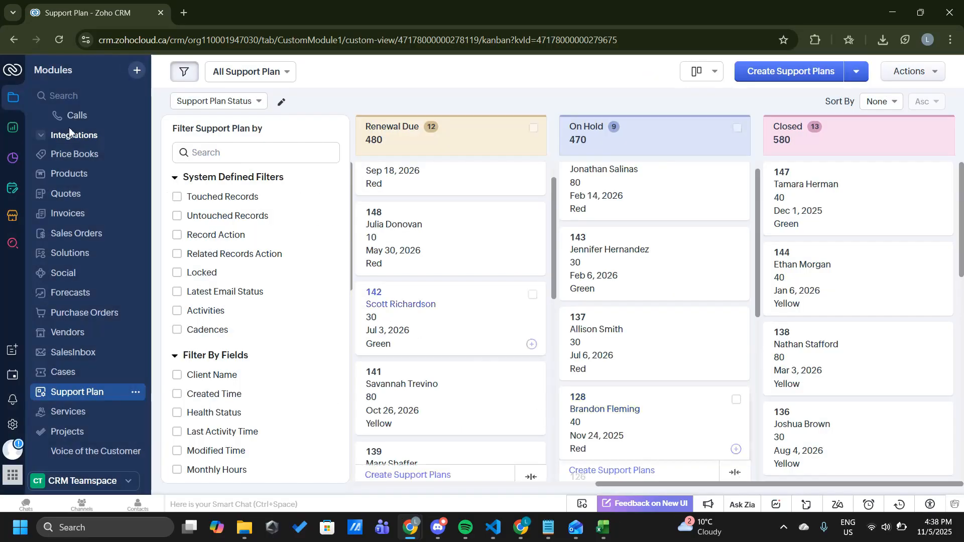